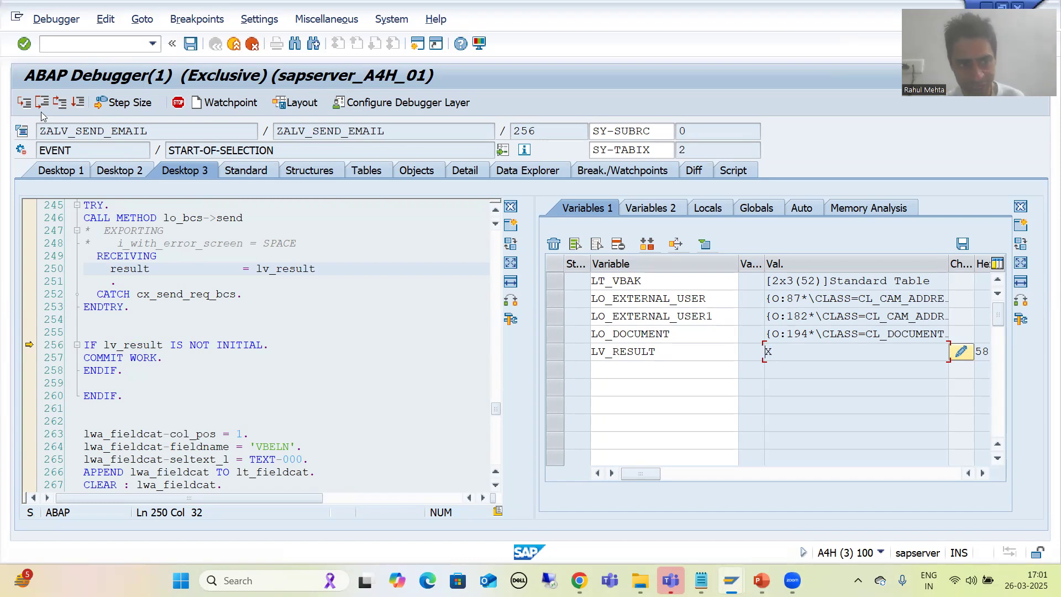
- Highlight the COMMIT WORK lines in the debugger code to explain them
left_click_drag(123, 370, 84, 346)
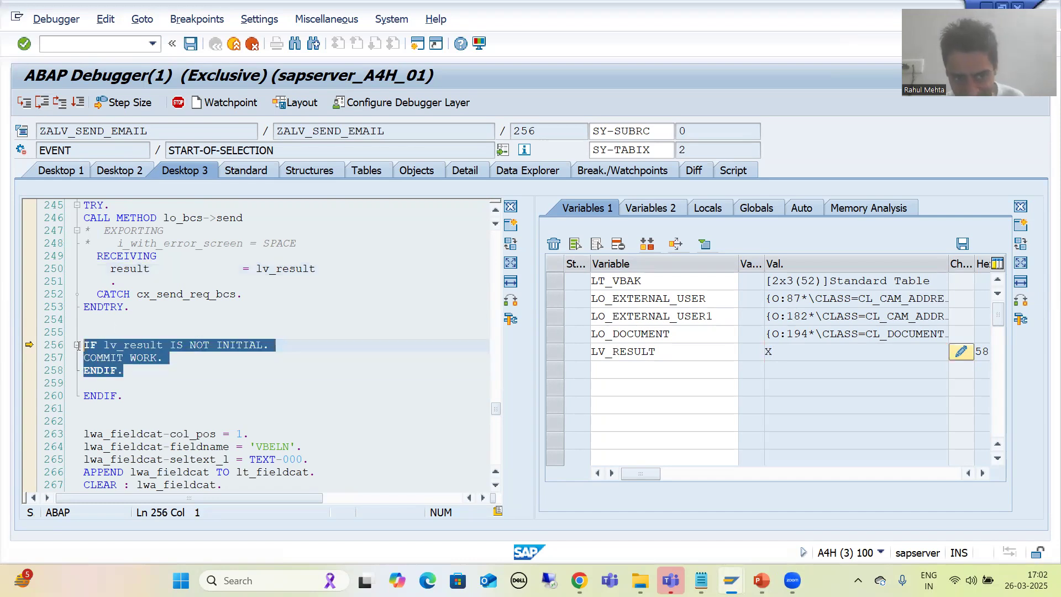
left_click(111, 356)
mouse_move(111, 352)
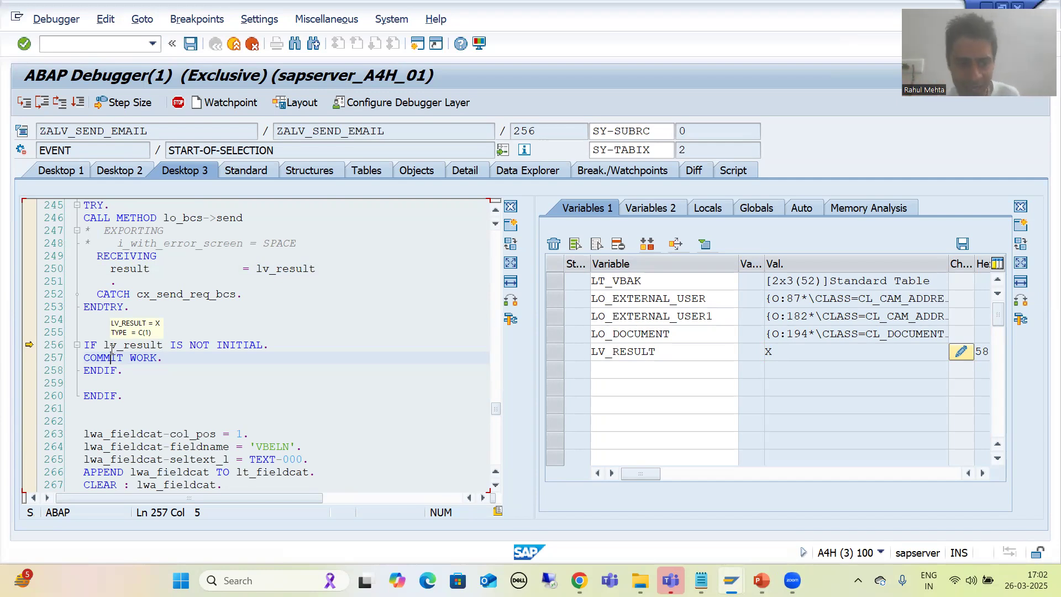
- Highlight the IF block, step past it to line 263, and continue to finish the report
left_click_drag(125, 371, 86, 344)
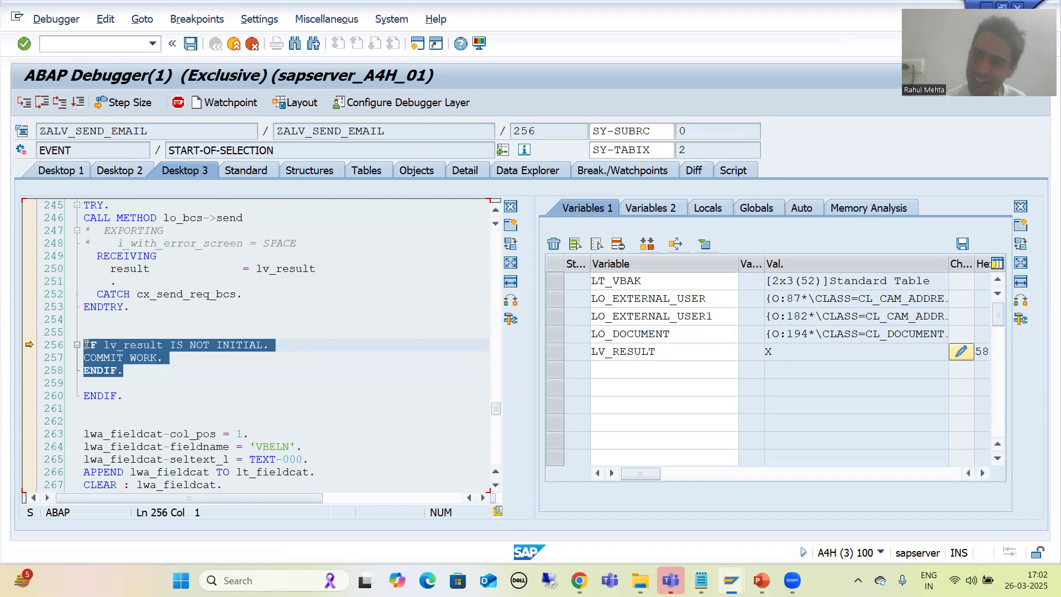
left_click(136, 359)
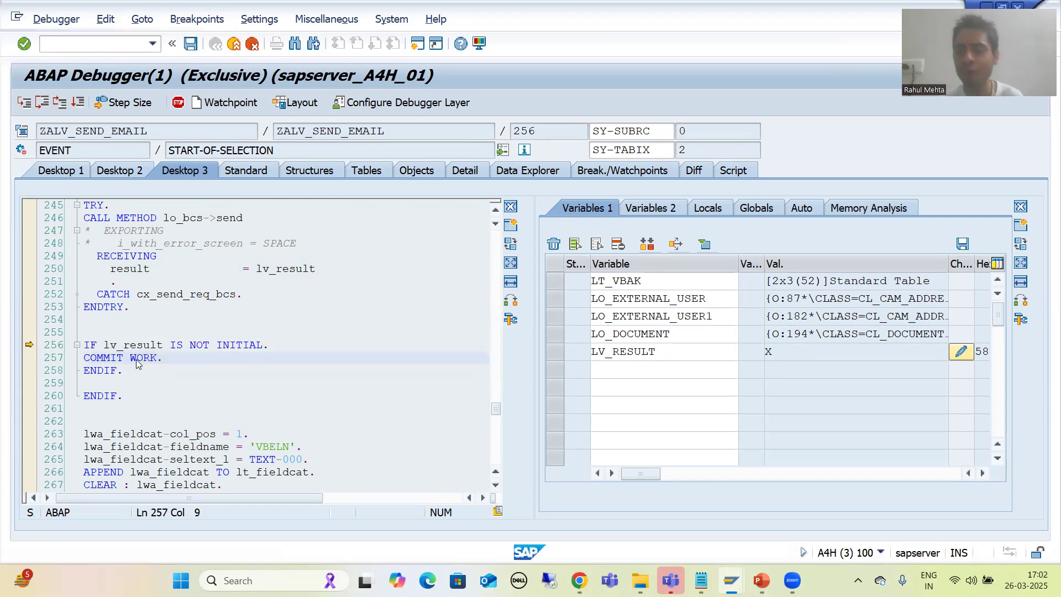
left_click(42, 104)
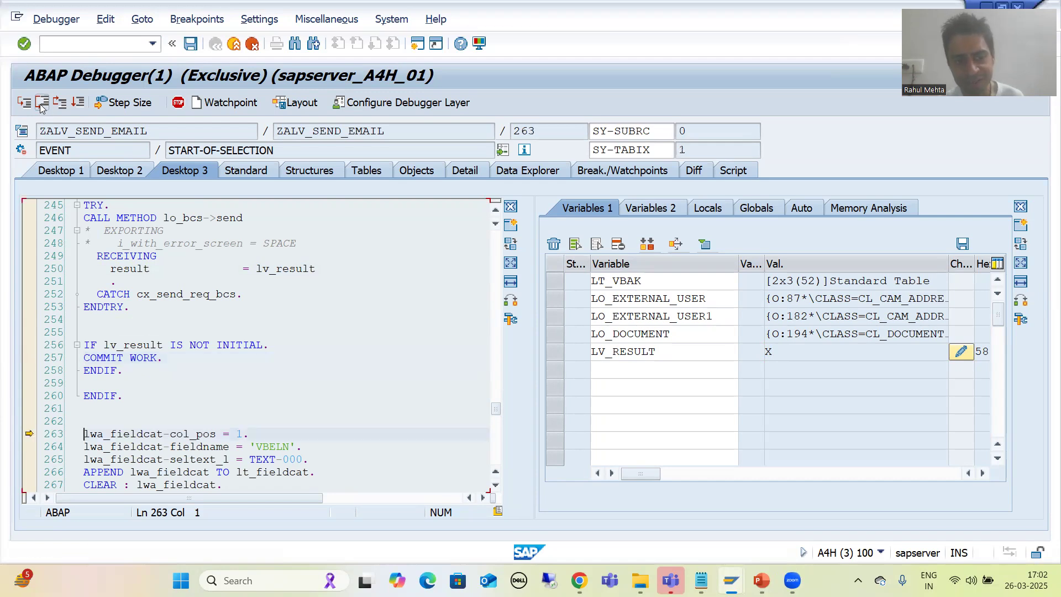
left_click(78, 104)
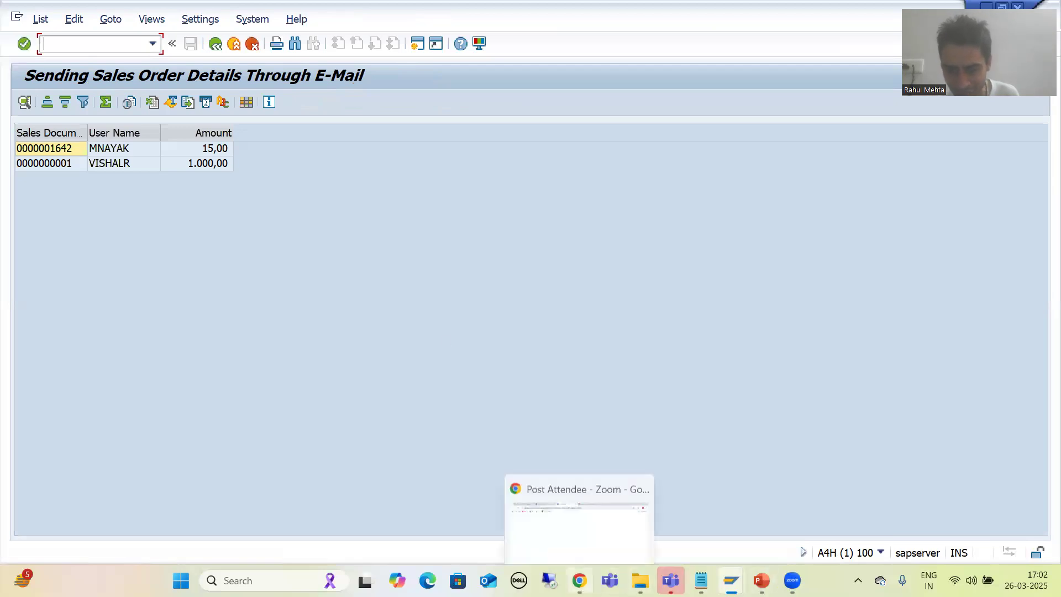
left_click(579, 580)
left_click(111, 14)
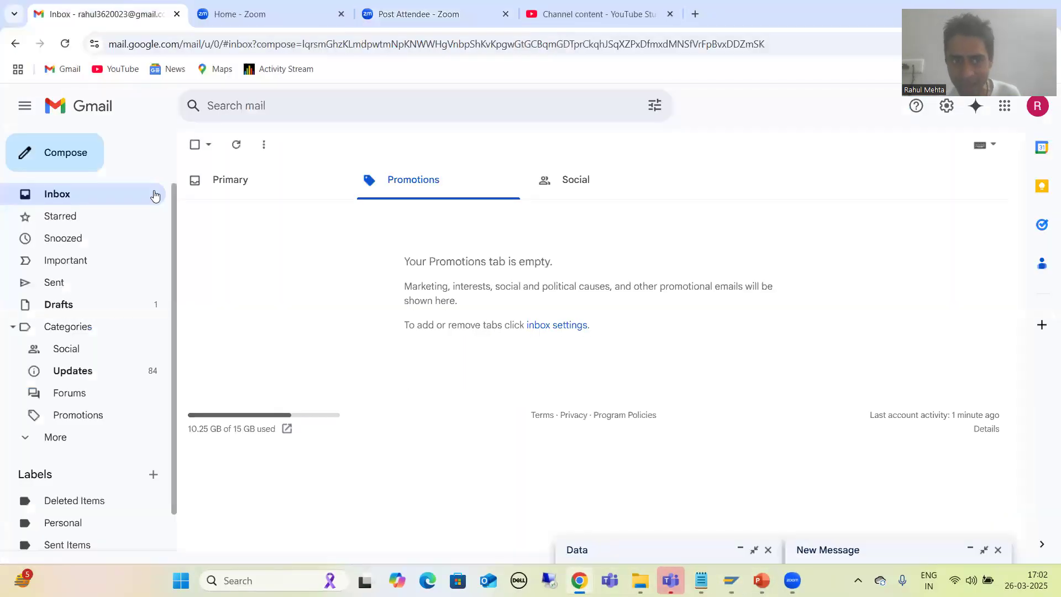
left_click(219, 181)
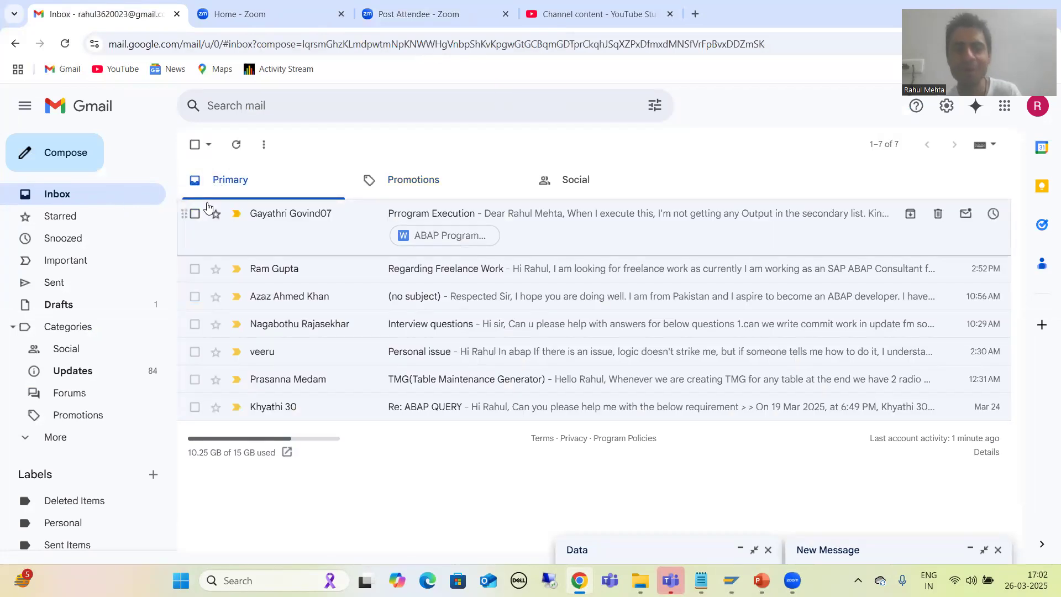
key("alt+Tab")
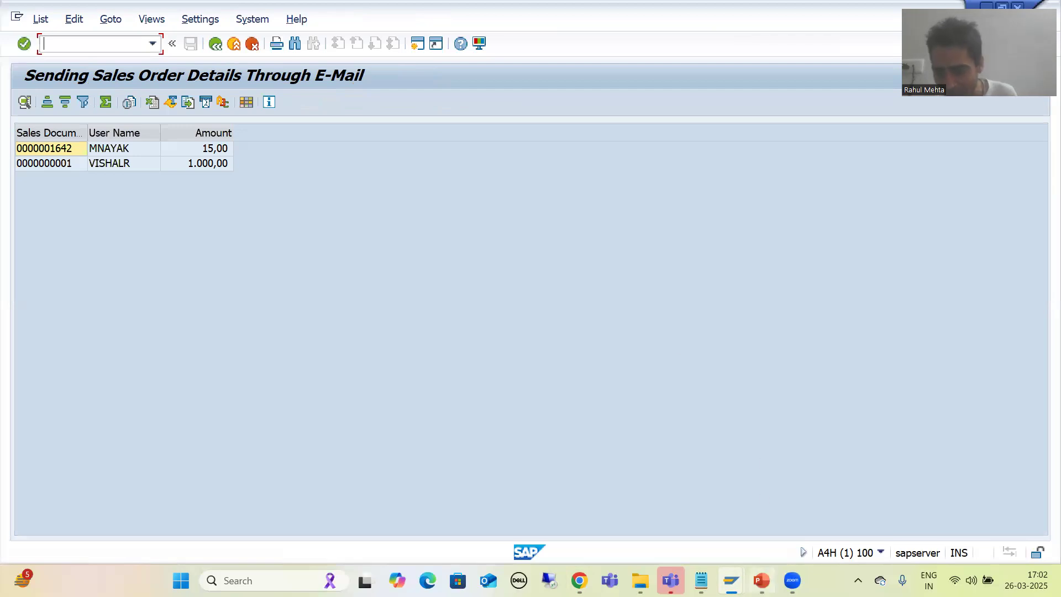
left_click(731, 580)
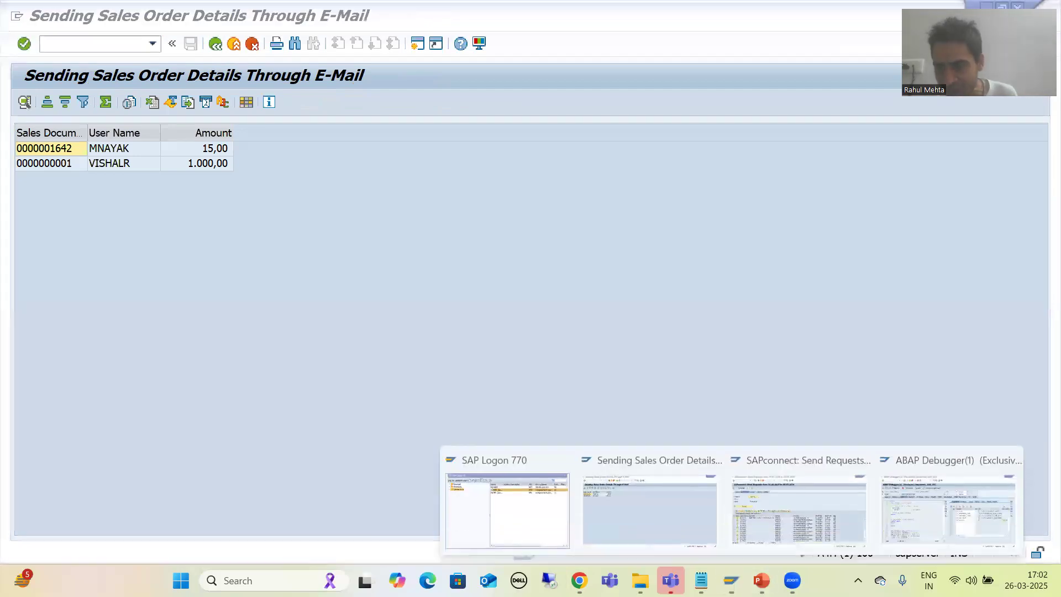
- Reload the SAPconnect send-request overview with /nsost and widen the Doc. Title column
left_click(783, 507)
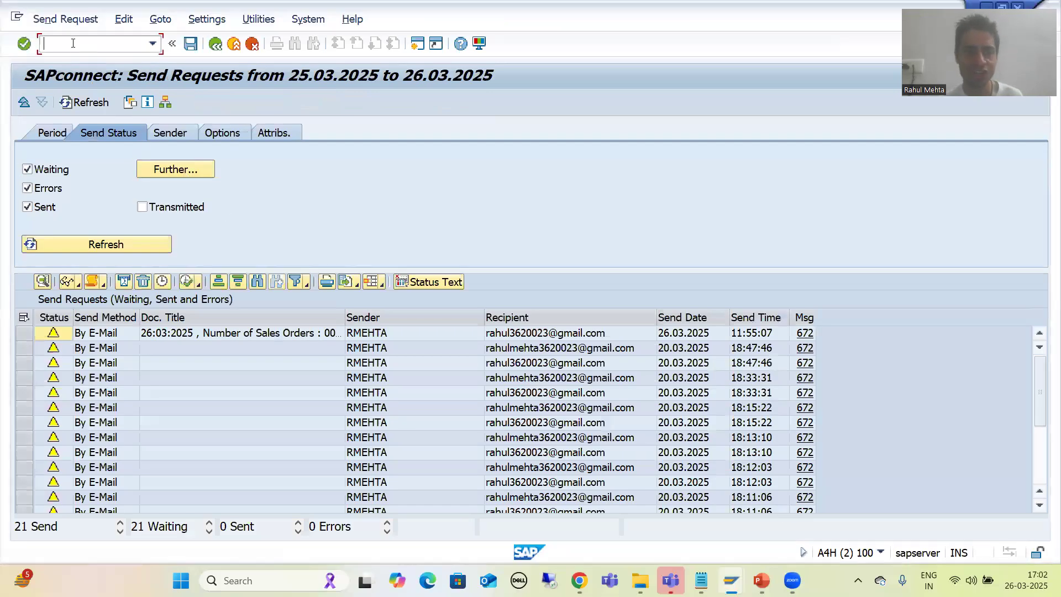
type("/nsost")
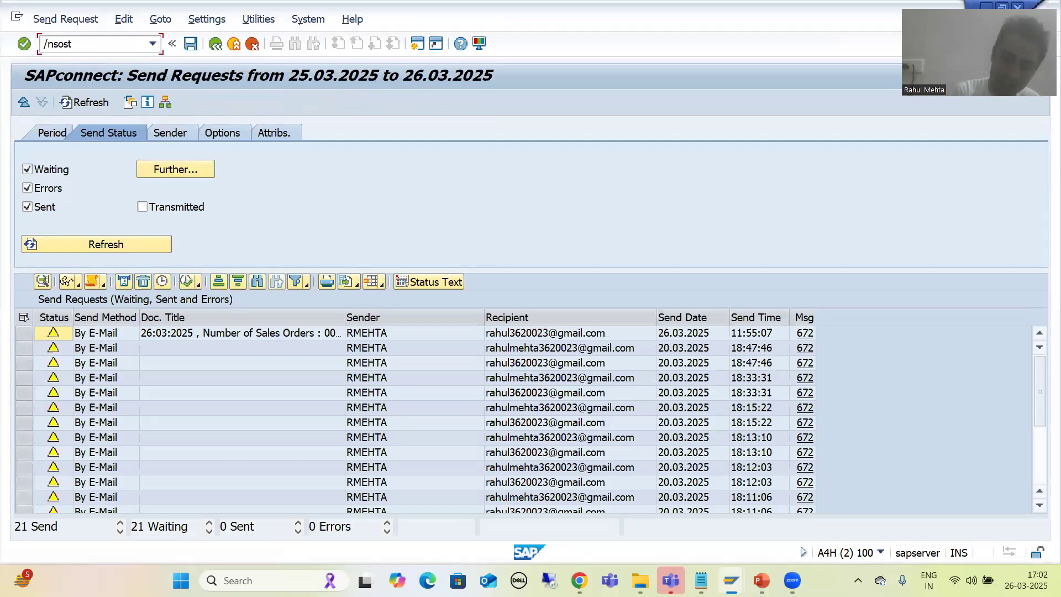
key("Return")
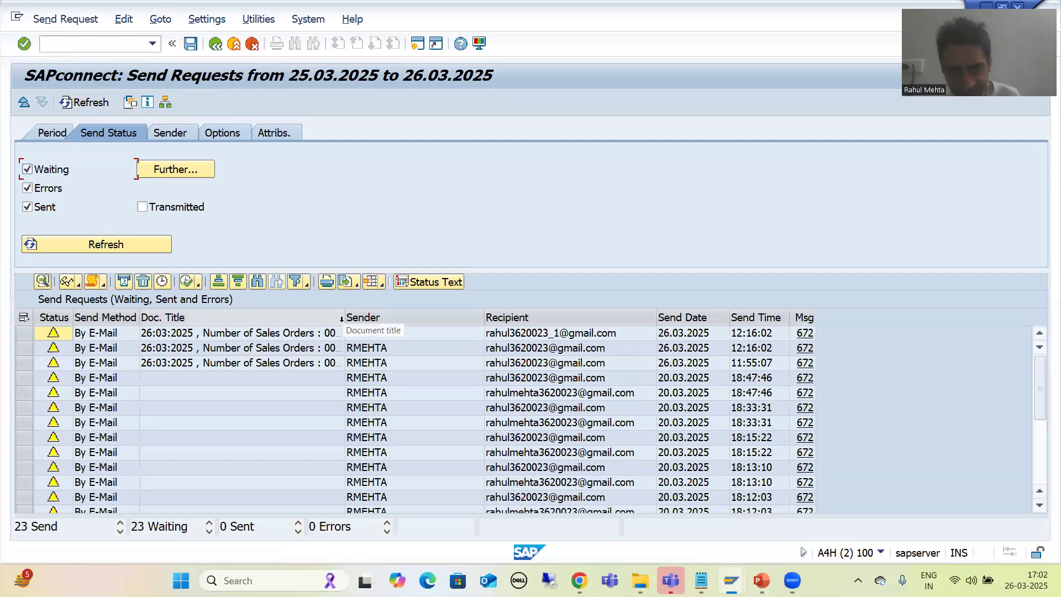
left_click_drag(341, 318, 362, 318)
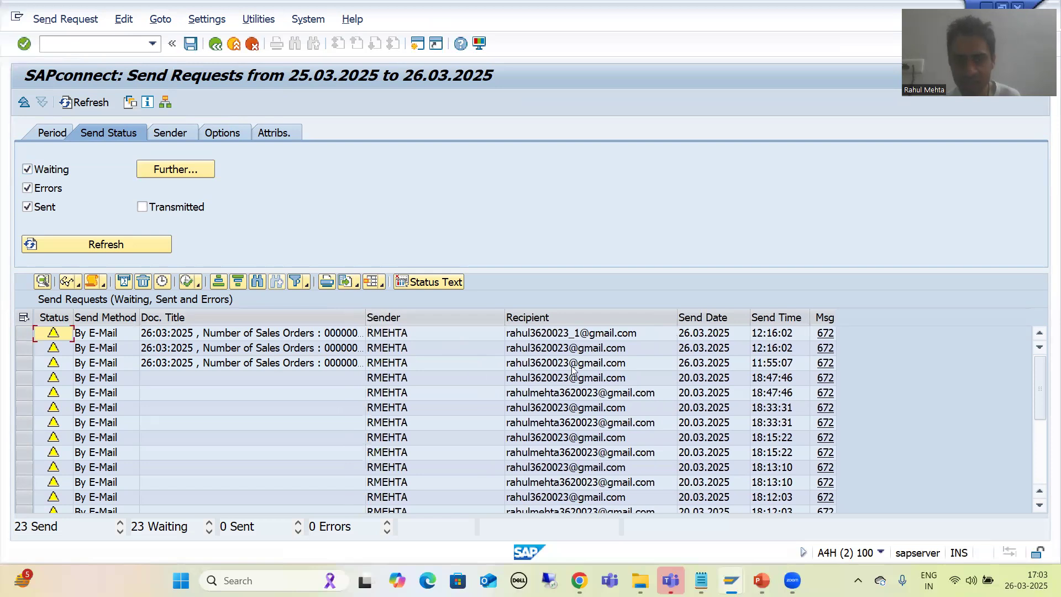
- Open the second new sales order e-mail and its Sales Orders 26:03:2025 spreadsheet attachment
left_click(24, 333)
left_click(24, 349, "shift")
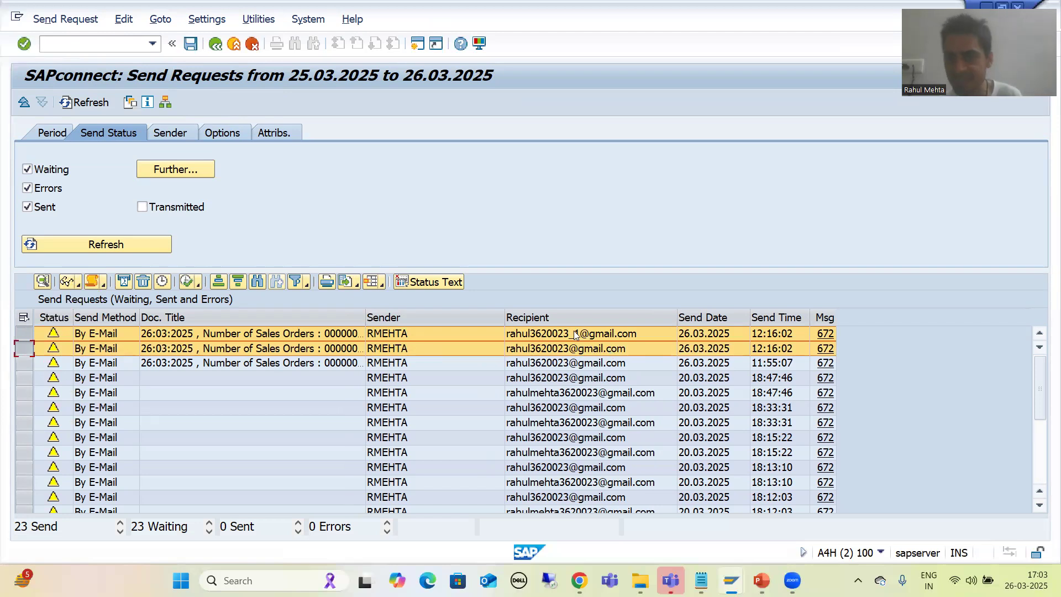
left_click_drag(365, 318, 445, 324)
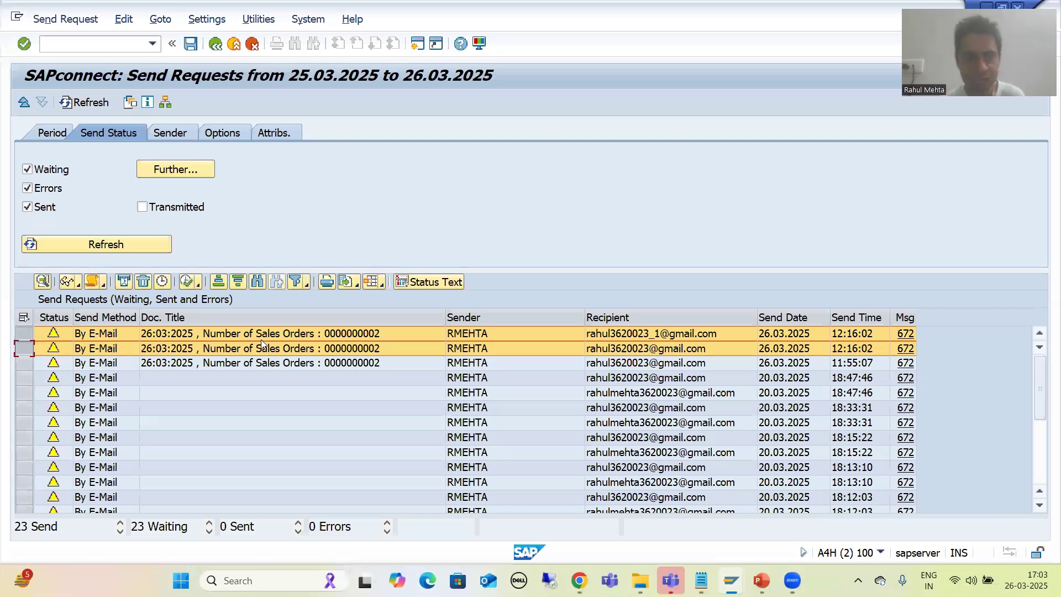
left_click(21, 352)
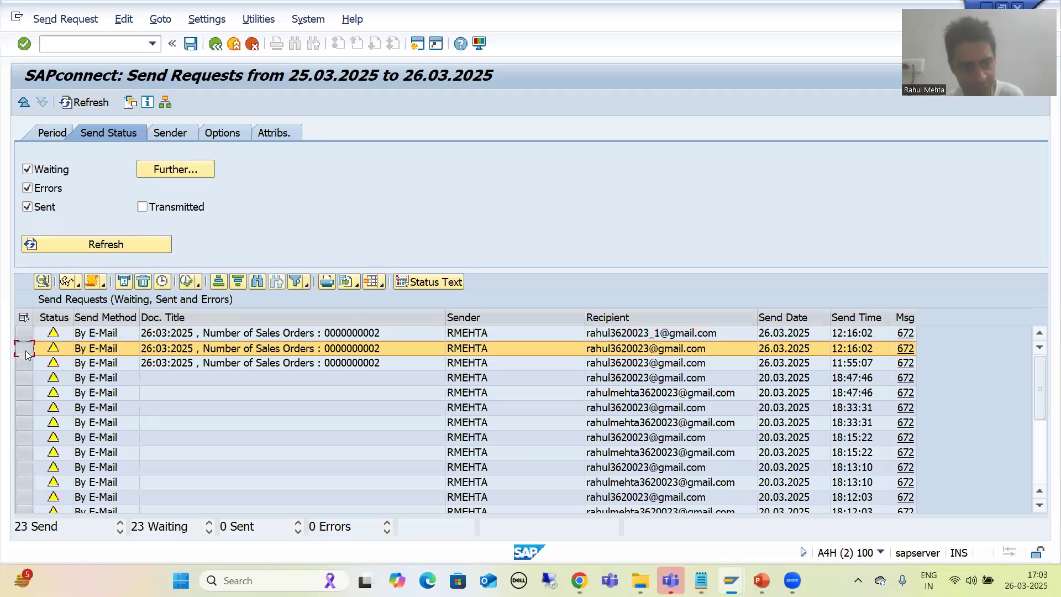
left_click(70, 280)
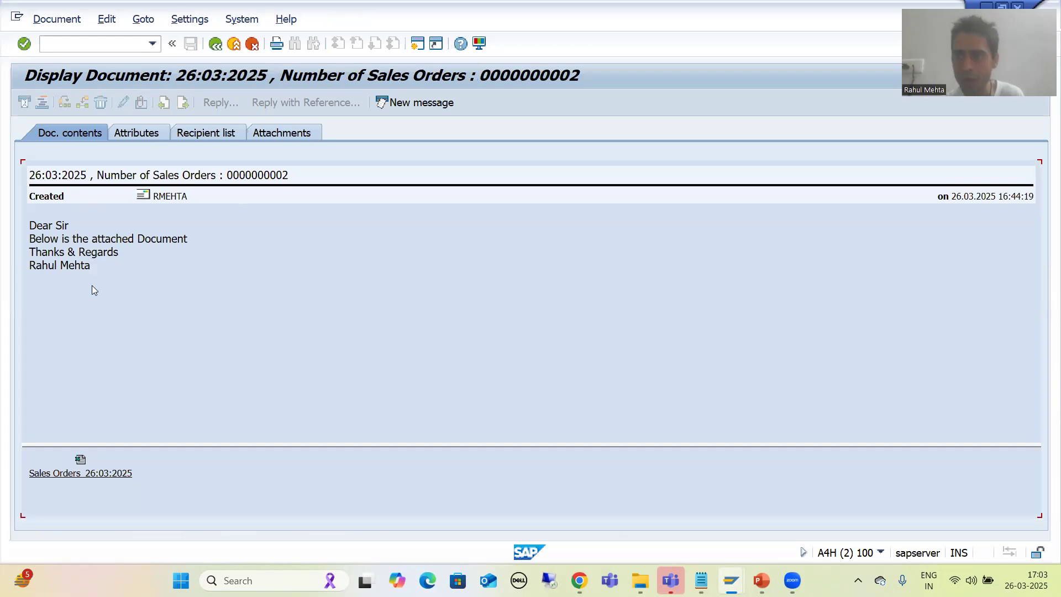
left_click(100, 474)
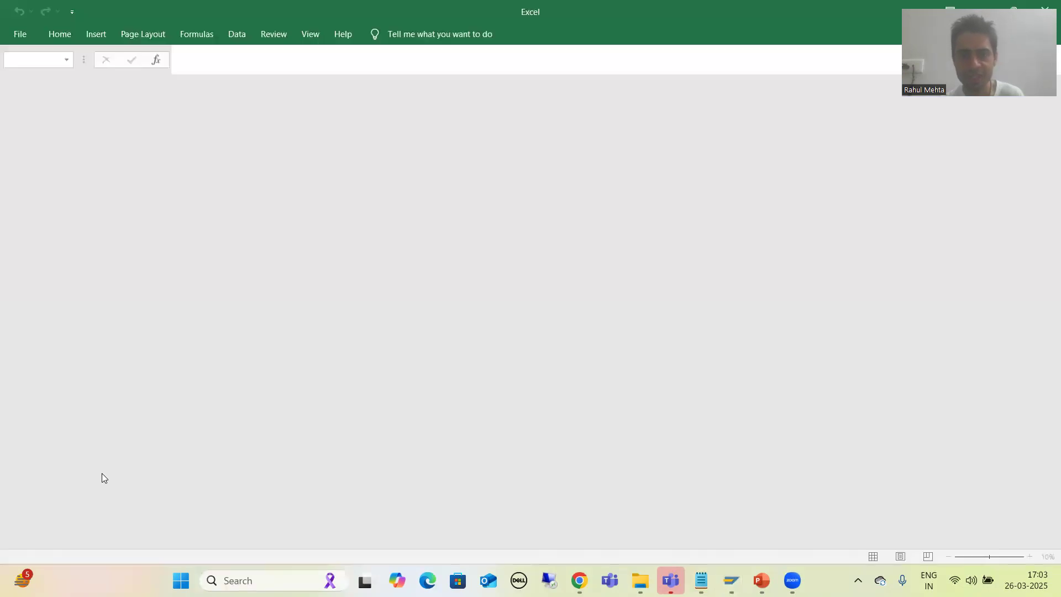
- Accept Excel's format warning to view the two sales order rows, then return to SAP
left_click(483, 327)
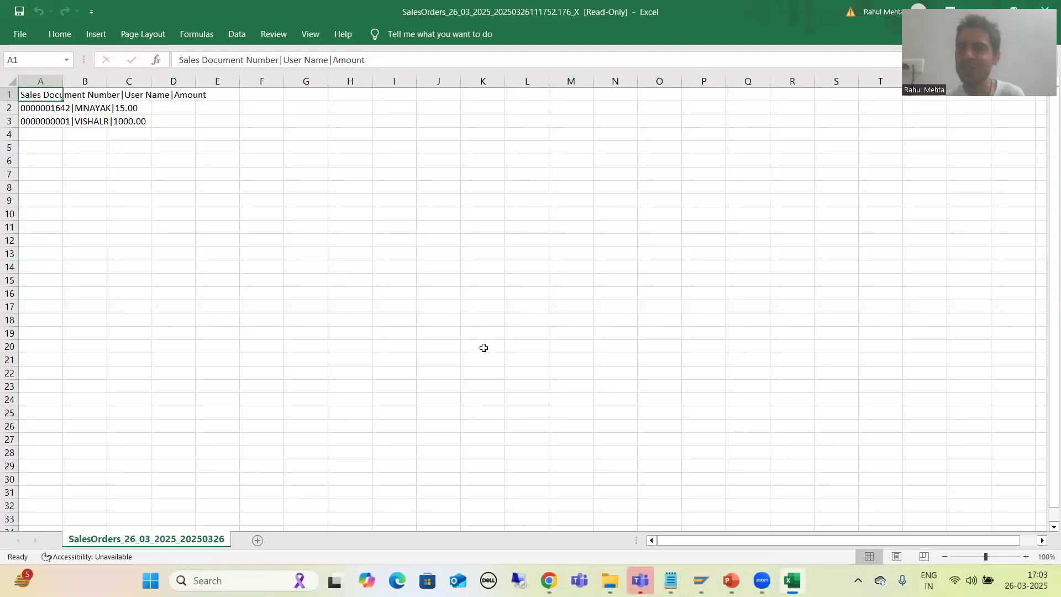
key("alt+Tab")
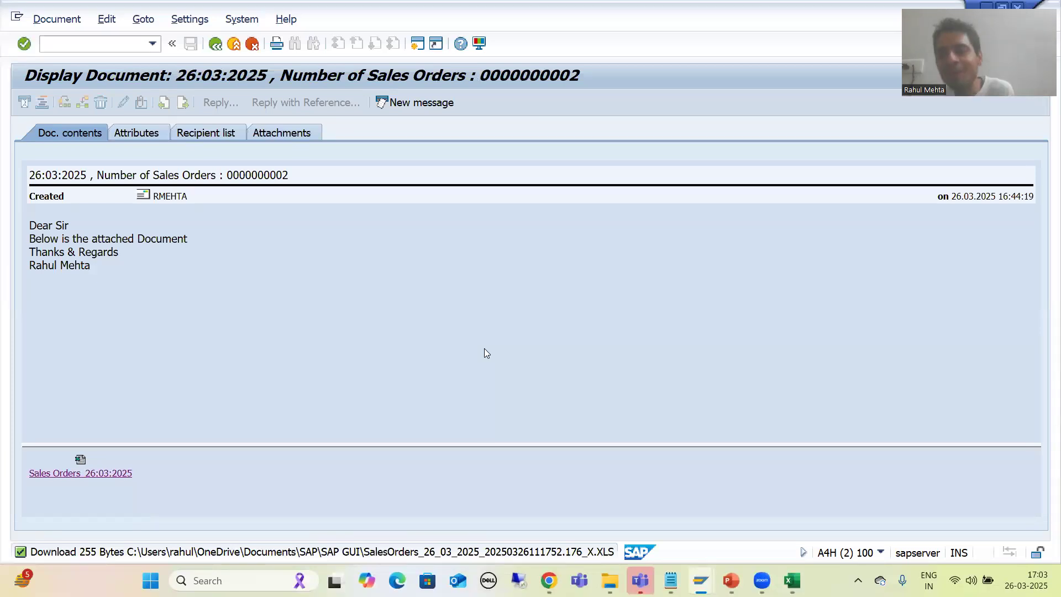
- Back in the send-request list, choose Start Send Process for Selection on the second sales order request
left_click(220, 48)
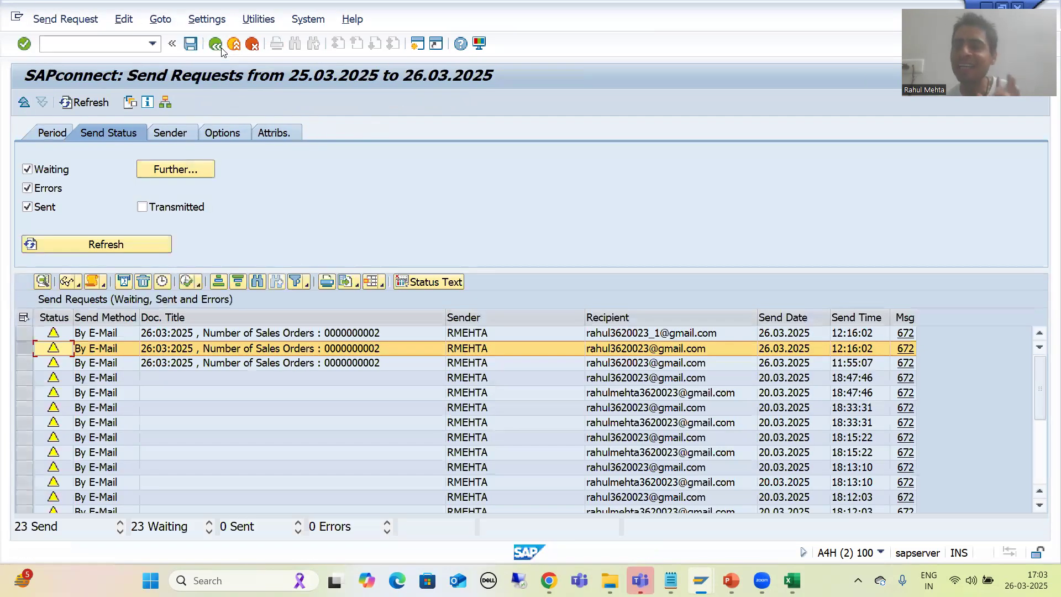
left_click_drag(916, 323, 968, 324)
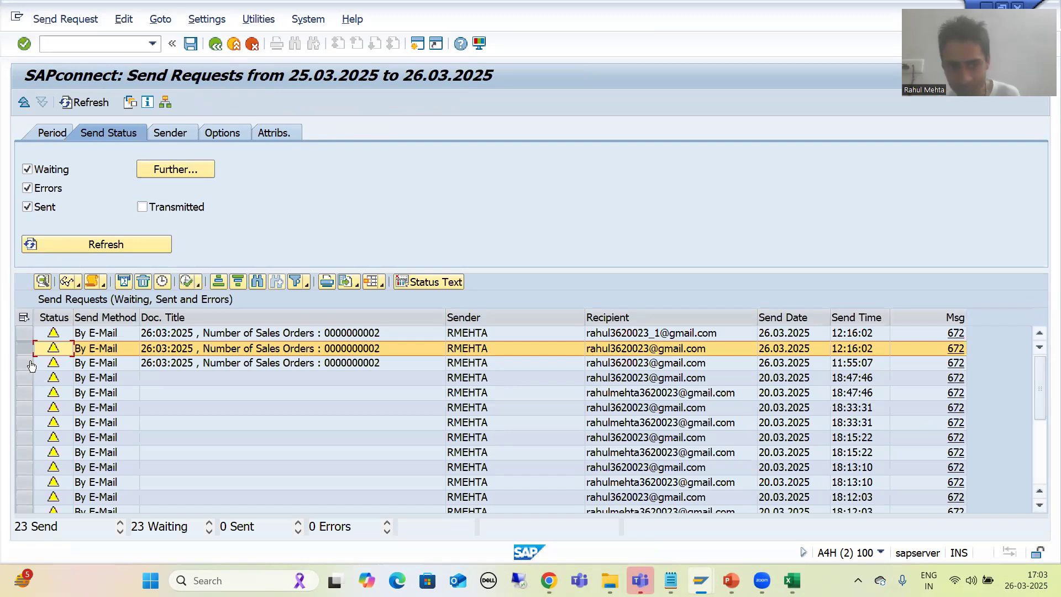
left_click(21, 335)
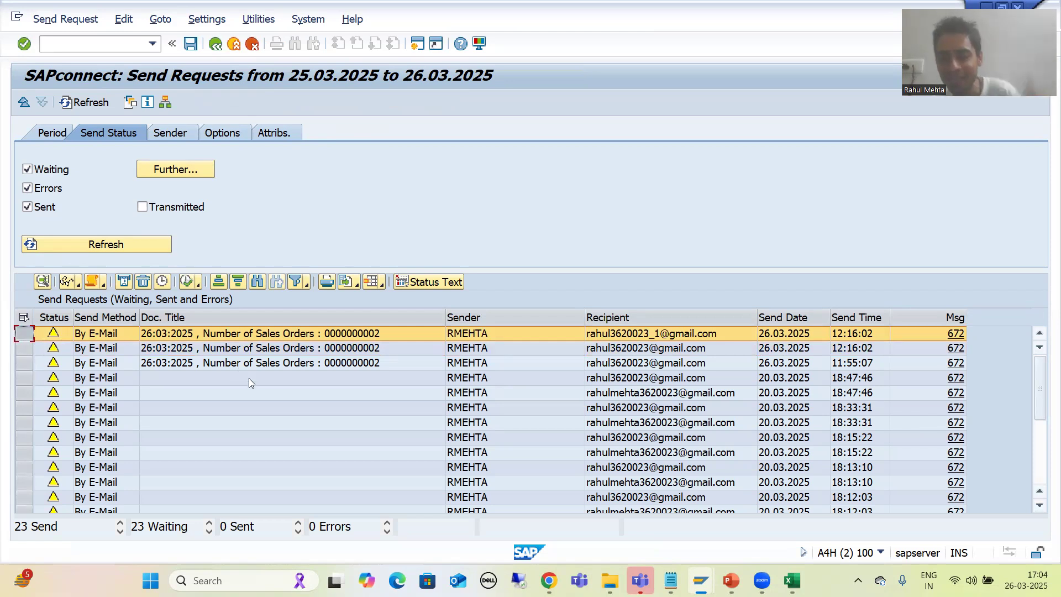
left_click(18, 349)
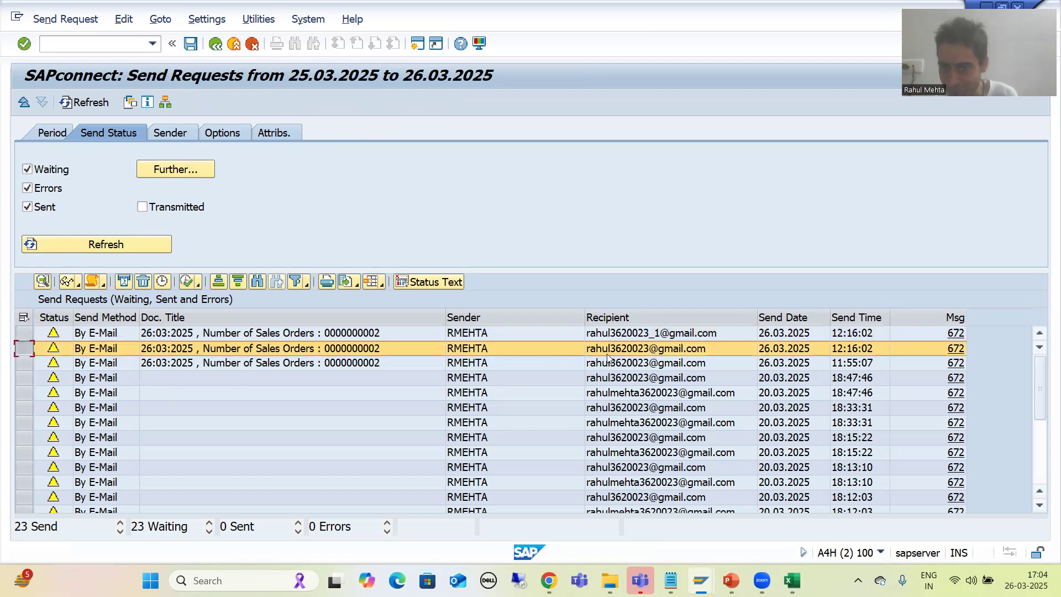
left_click(198, 284)
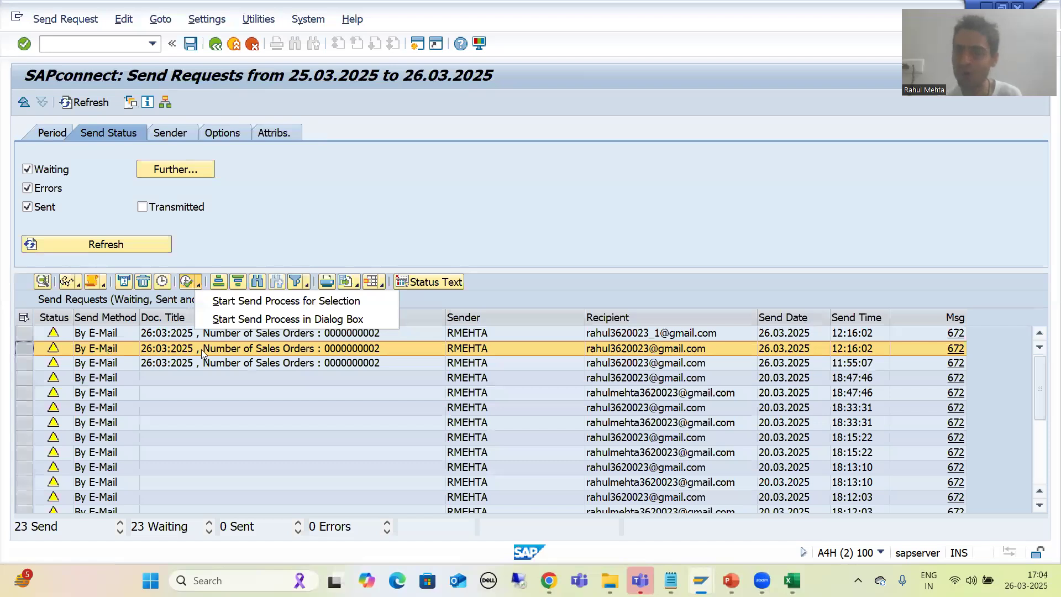
left_click(227, 306)
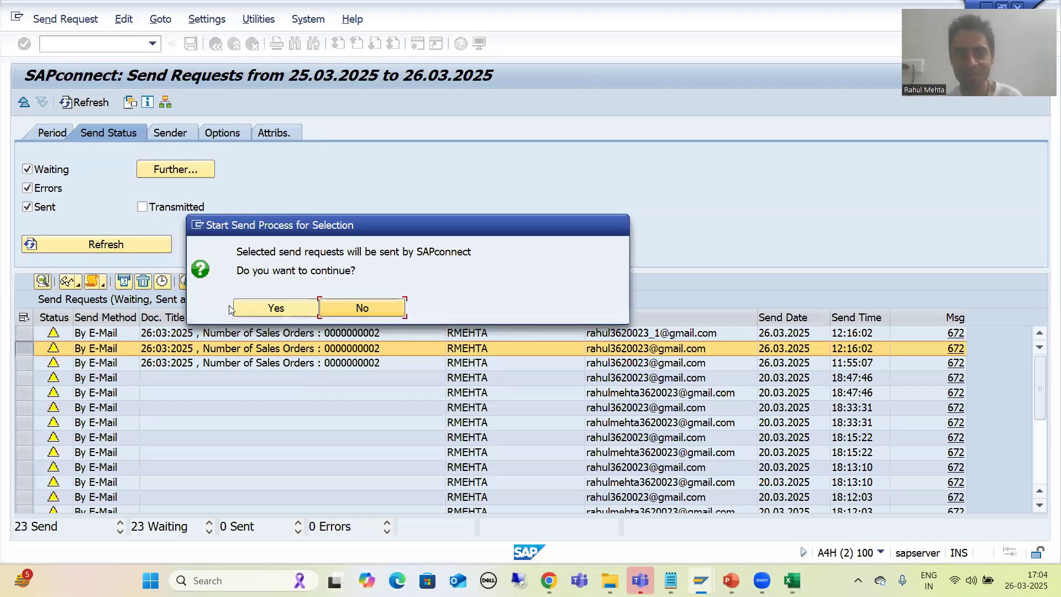
- Confirm the send and read the status text reporting the SMTP connection error
left_click(265, 311)
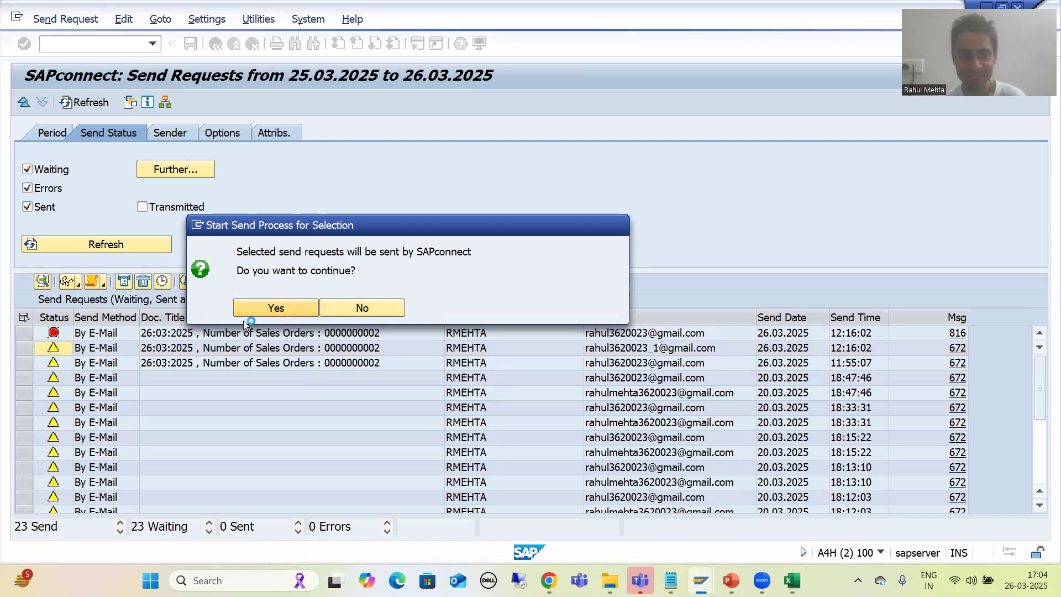
left_click(21, 339)
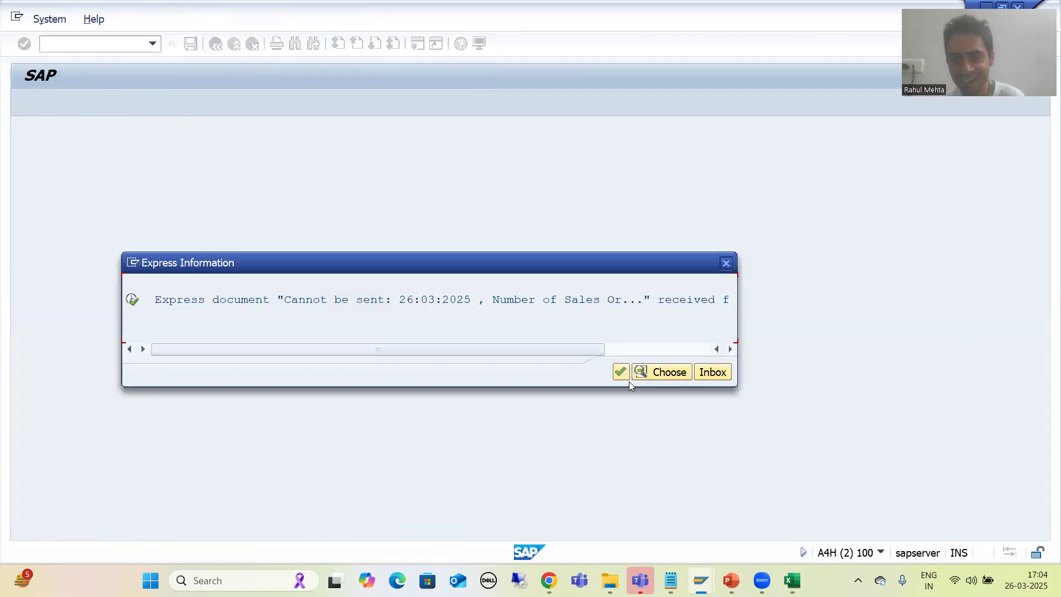
left_click(615, 371)
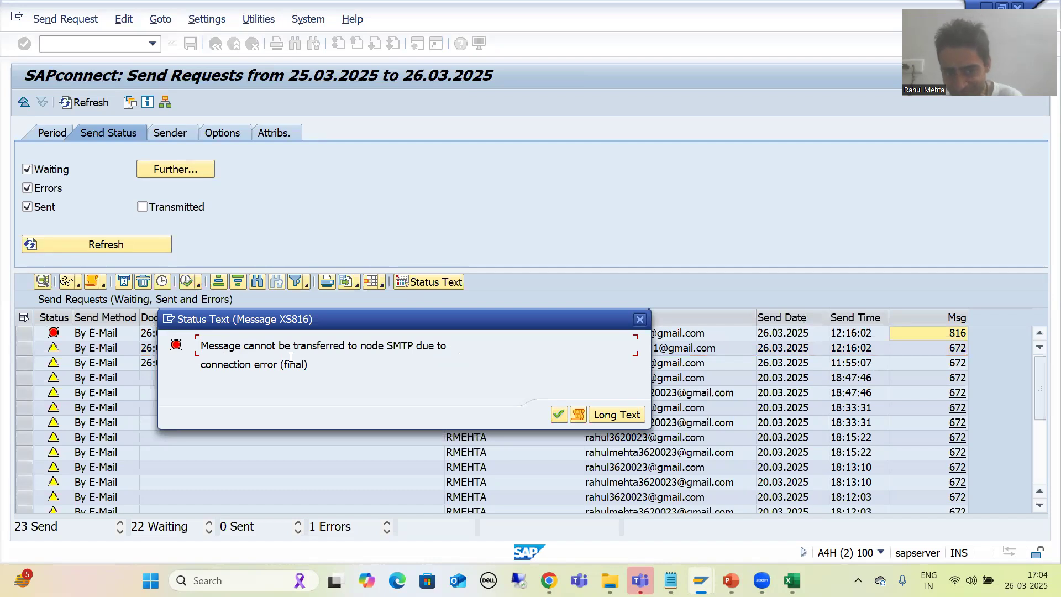
left_click_drag(387, 345, 400, 369)
left_click(400, 370)
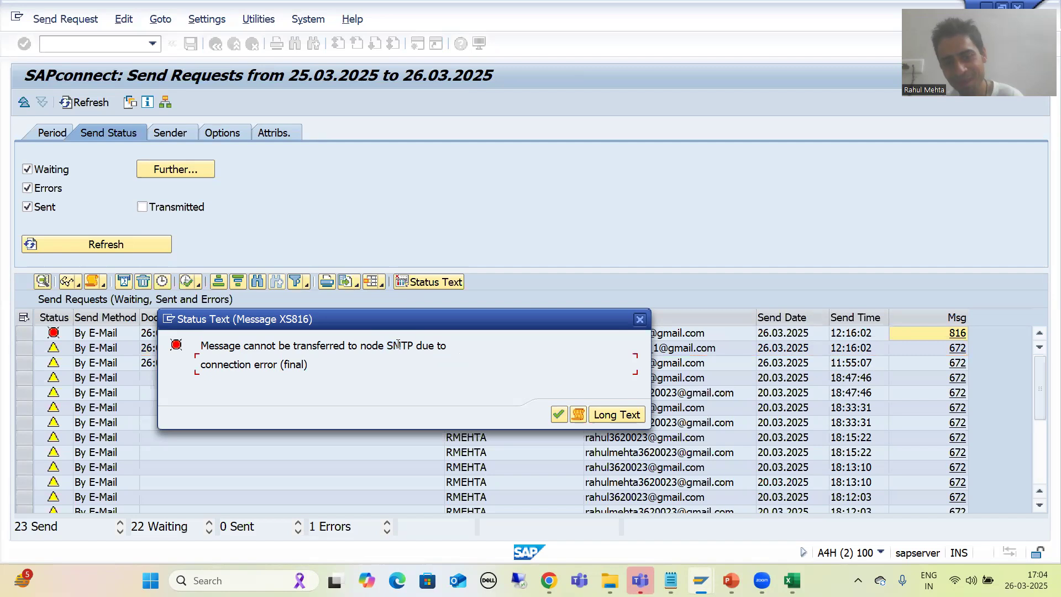